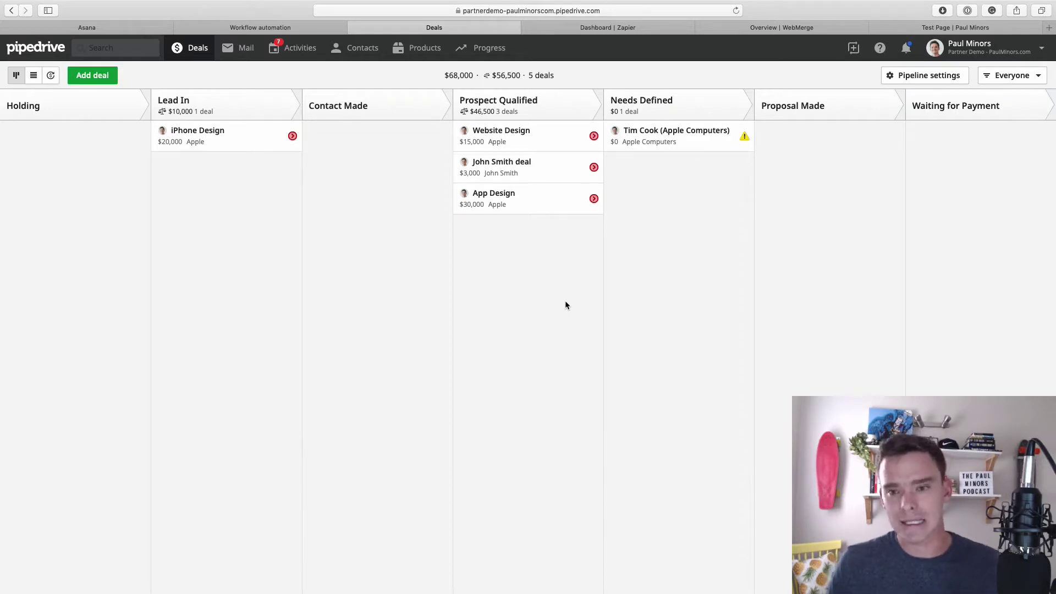
Switch from the Deals board to the website's filled-in test contact form
click(909, 26)
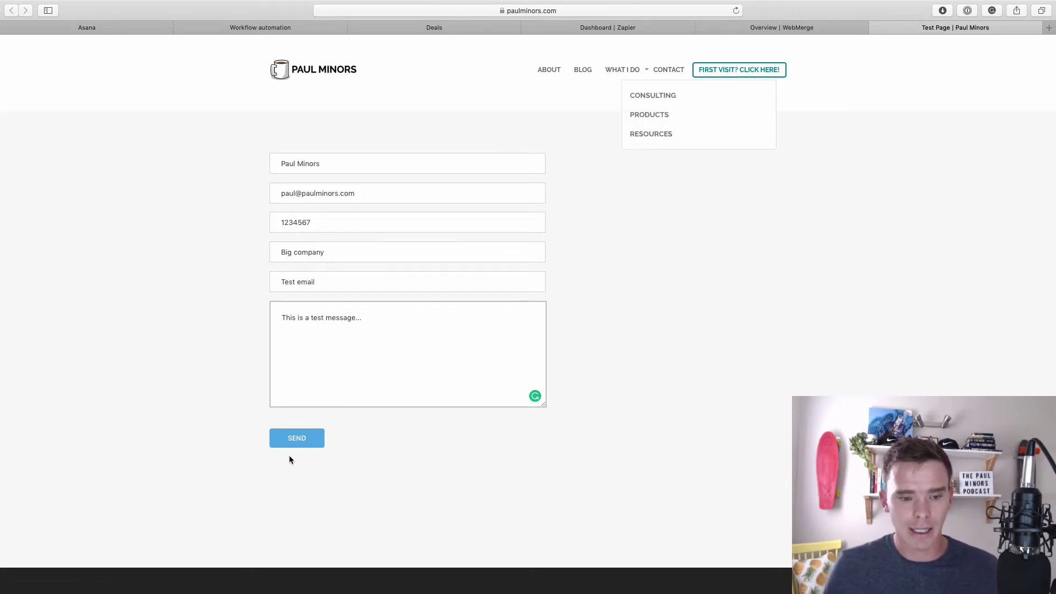
Send the completed test contact form for Tom's Big Company
click(302, 440)
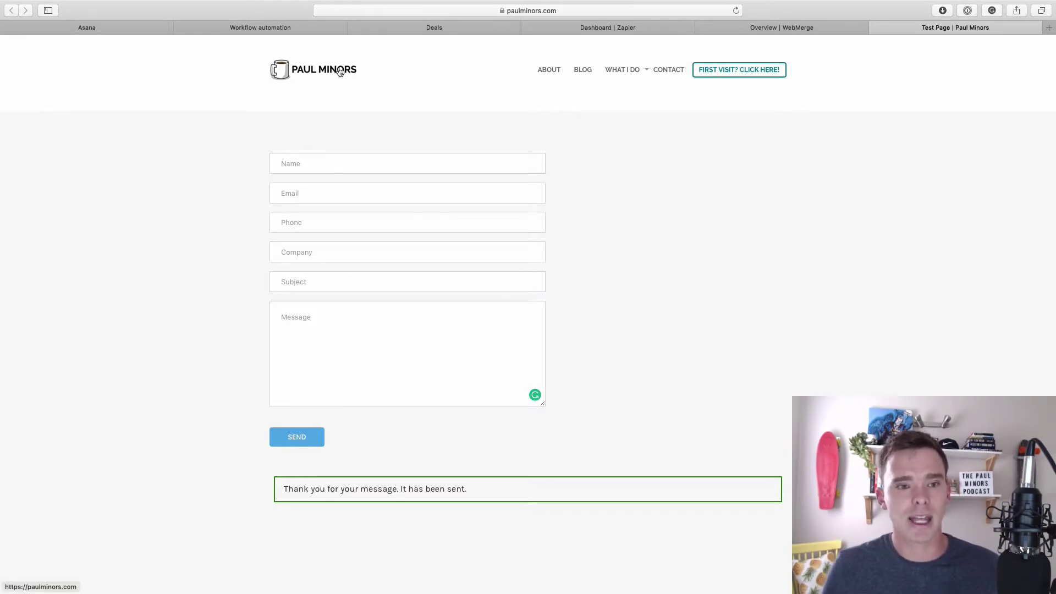
Open the new Tom's Big Company deal from Lead In and review its timeline
click(480, 30)
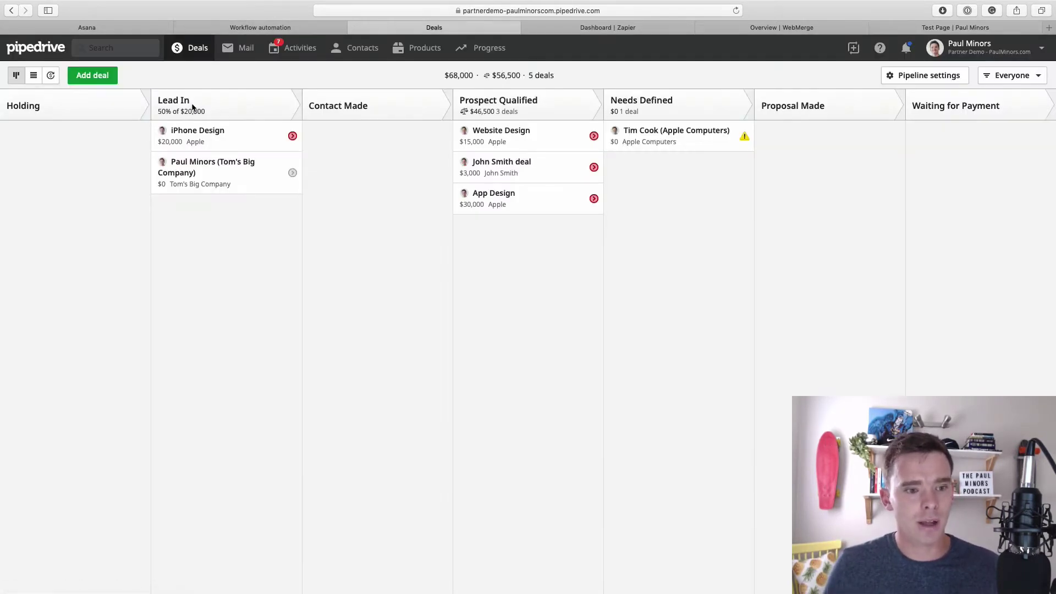
click(223, 174)
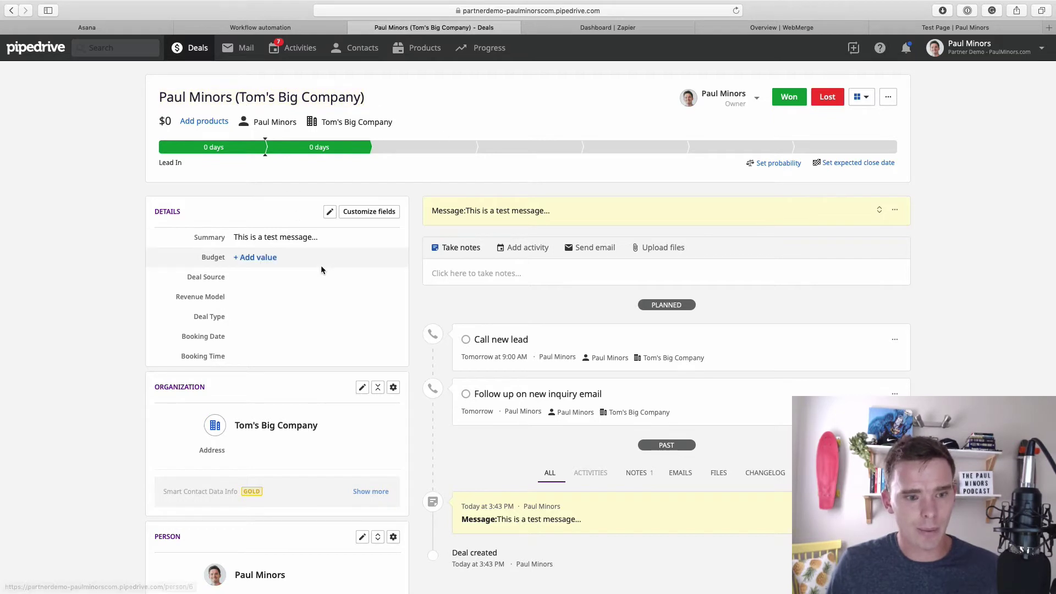
scroll(321, 267, down, 2)
scroll(273, 269, down, 5)
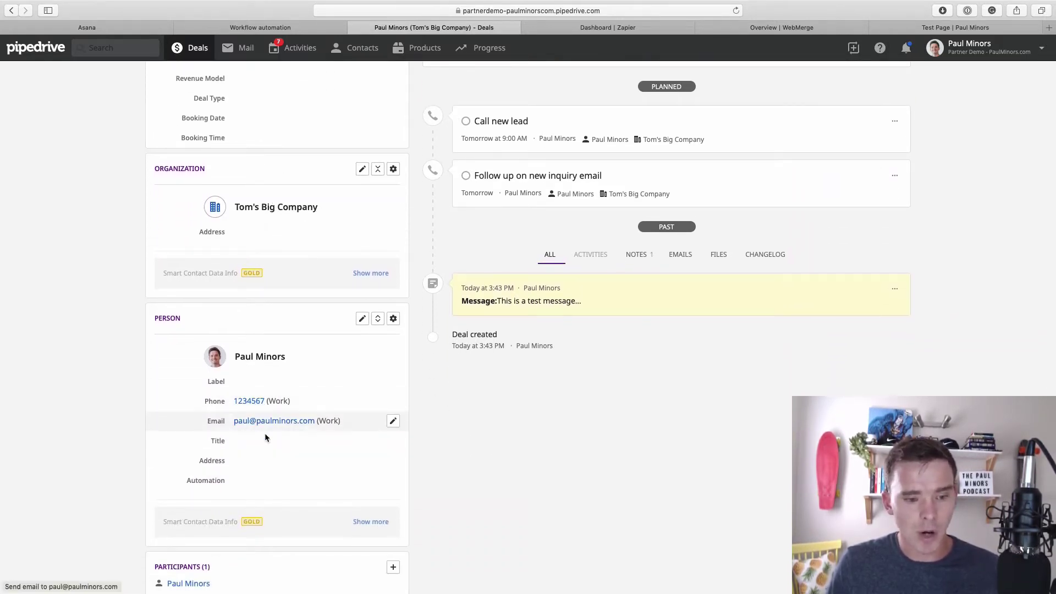
scroll(305, 418, up, 5)
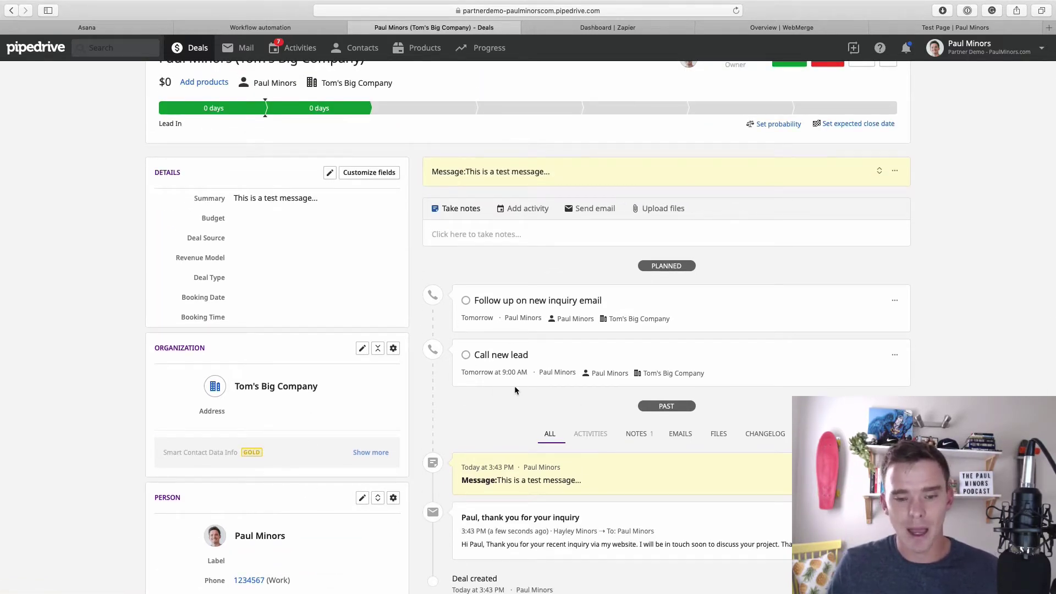
scroll(514, 386, down, 2)
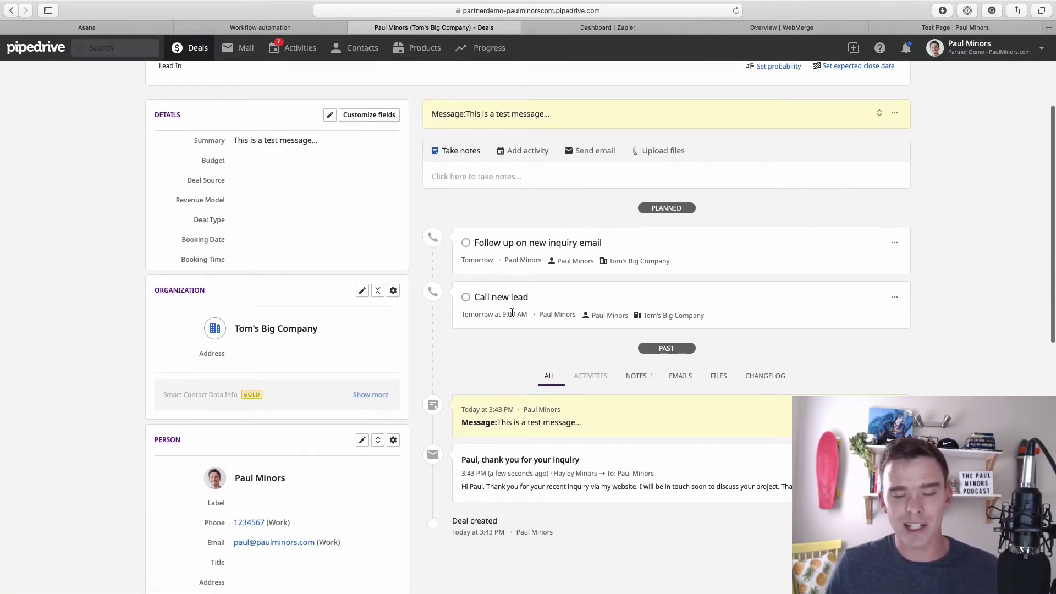
scroll(513, 314, up, 3)
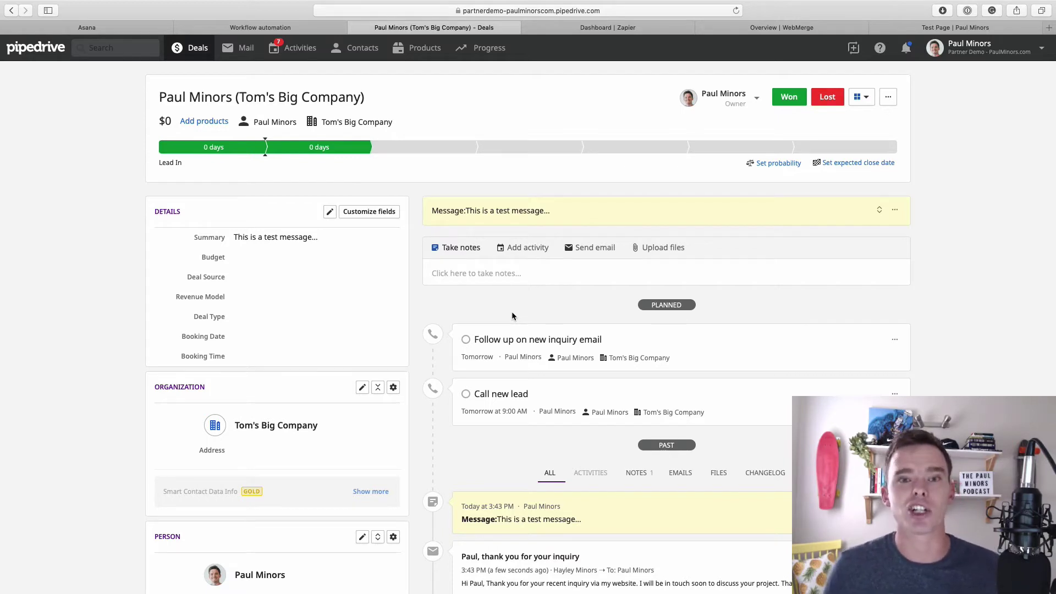
scroll(614, 318, down, 5)
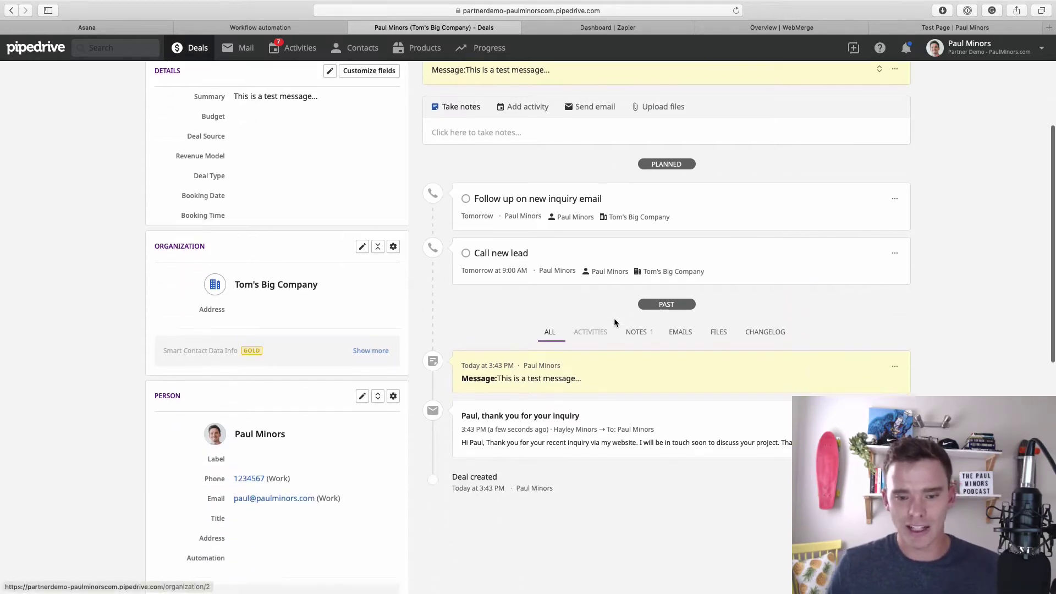
Expand the inquiry email to read it in full, then collapse it again
click(861, 343)
scroll(699, 401, down, 3)
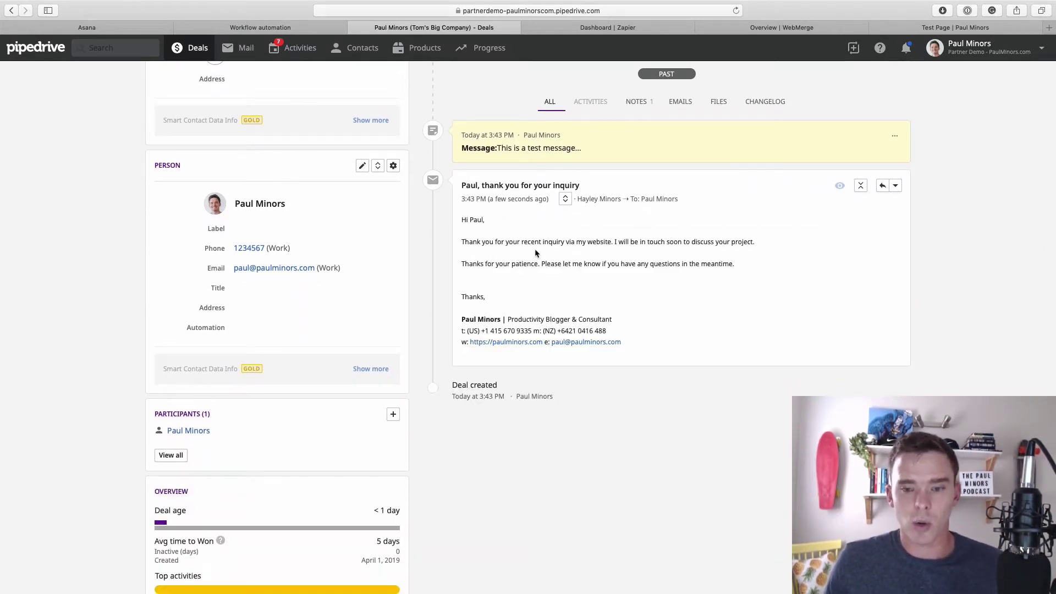
click(861, 185)
scroll(681, 274, up, 6)
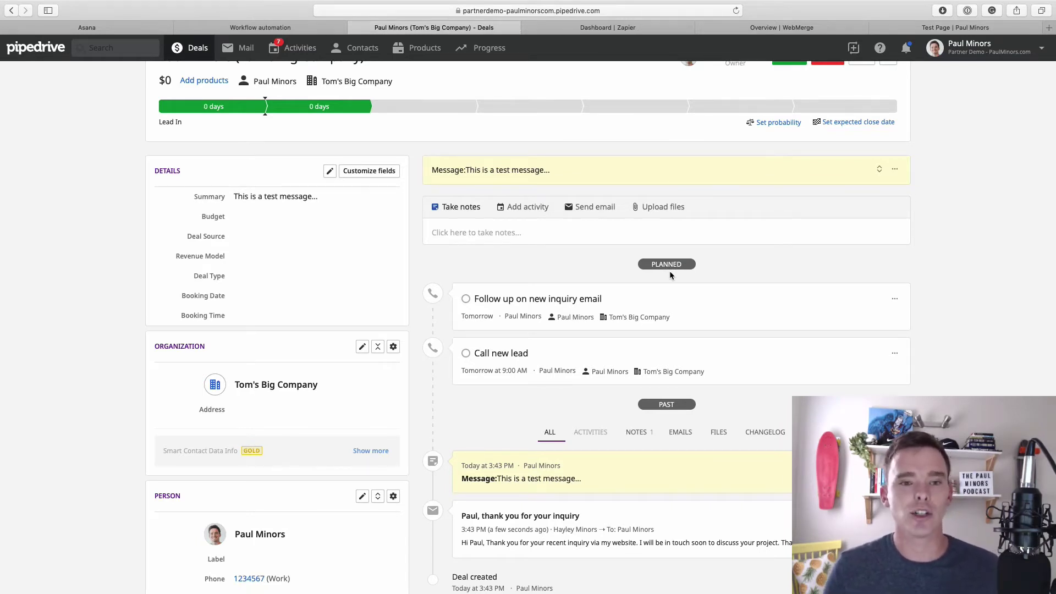
scroll(669, 271, up, 2)
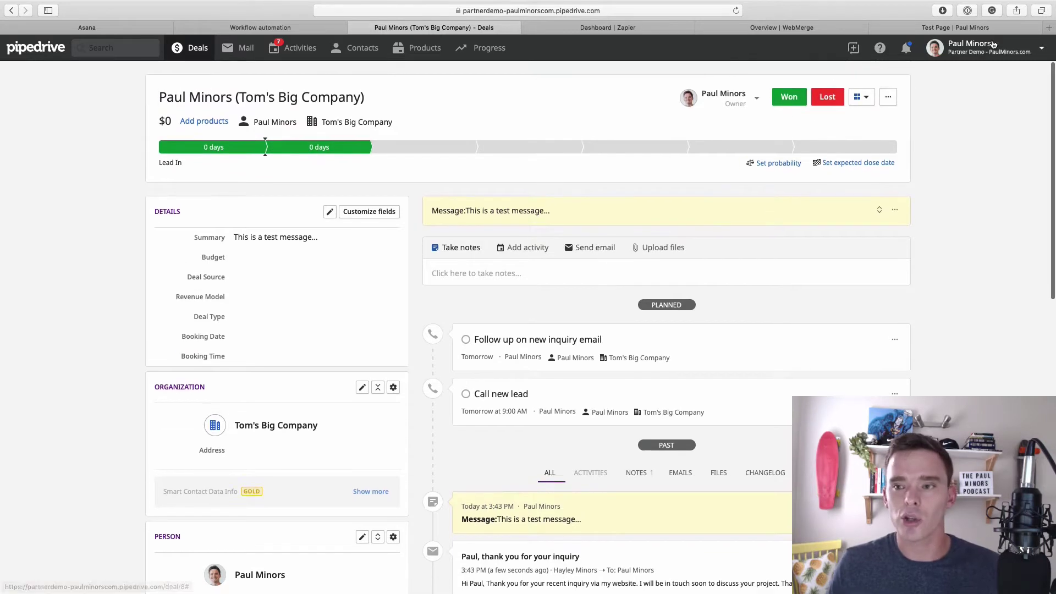
Open the Automation page from the profile menu to list the five workflows
click(1002, 43)
click(941, 189)
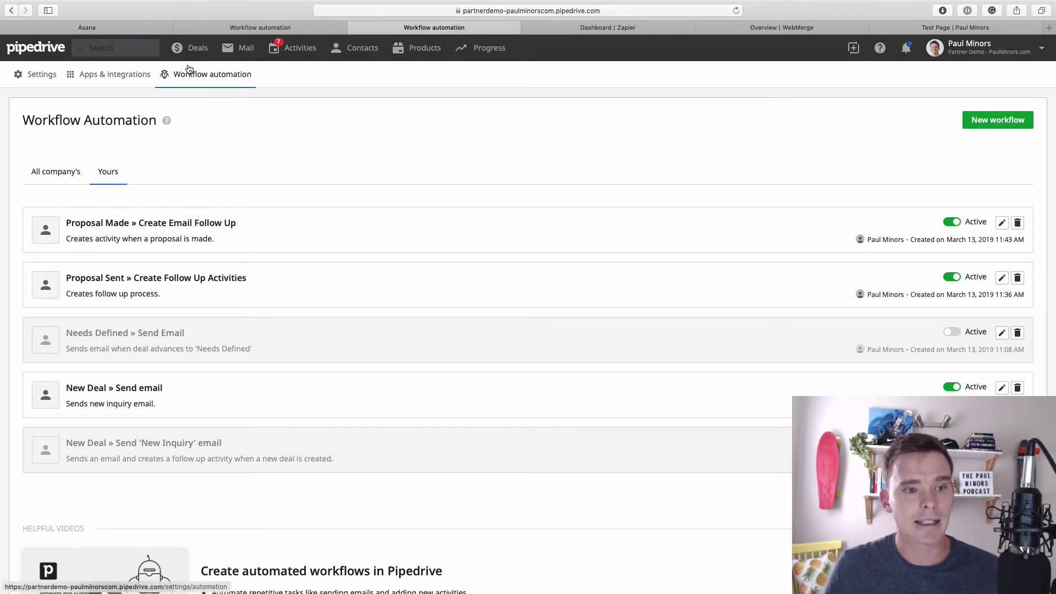
Open the Apple Computers deal and bring up the choices for its contact's Automation field
click(195, 49)
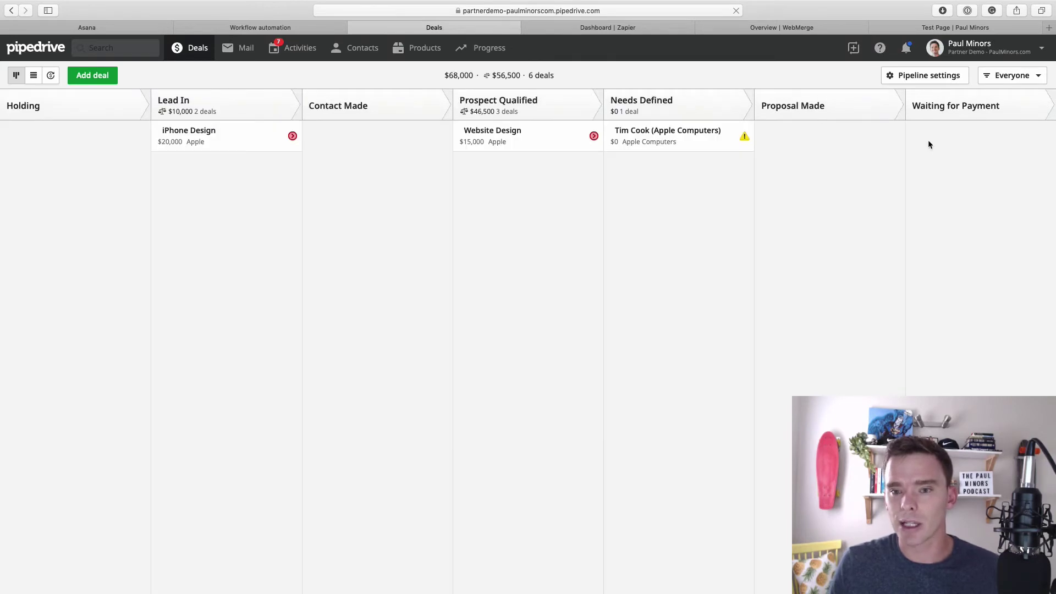
click(683, 133)
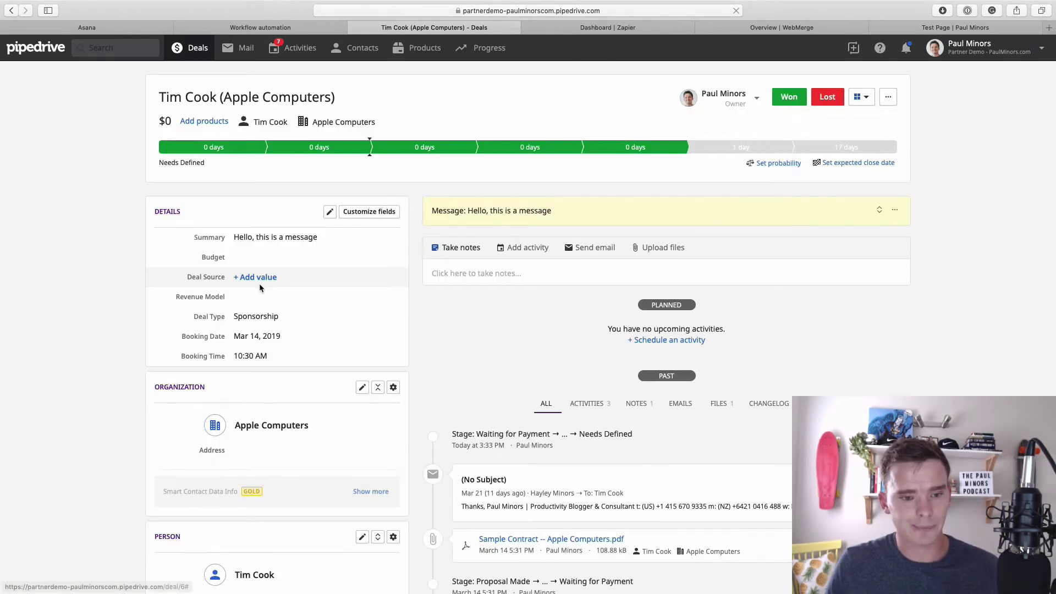
scroll(259, 283, down, 10)
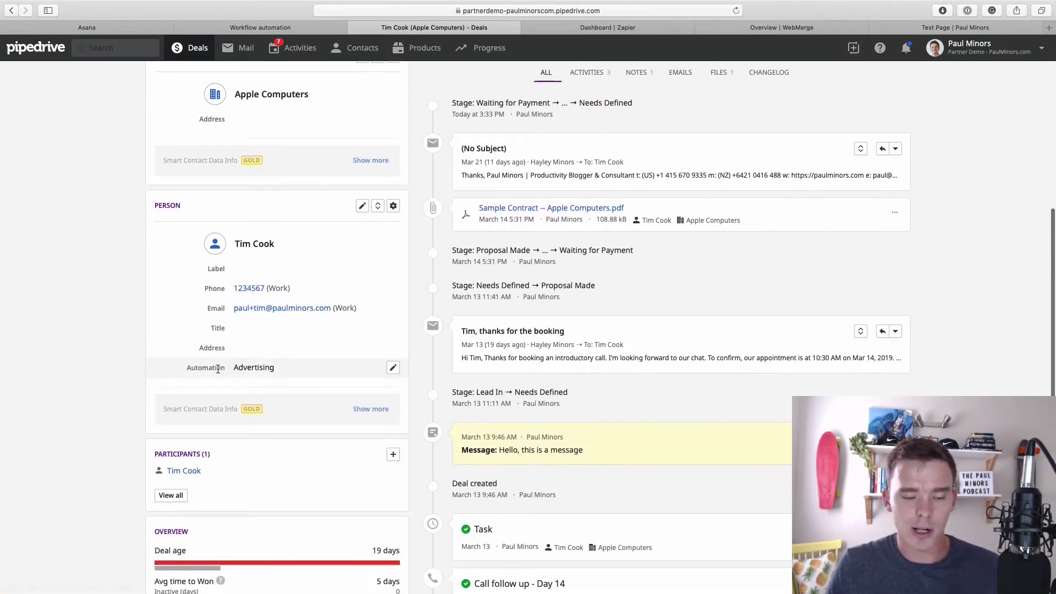
click(392, 368)
click(329, 374)
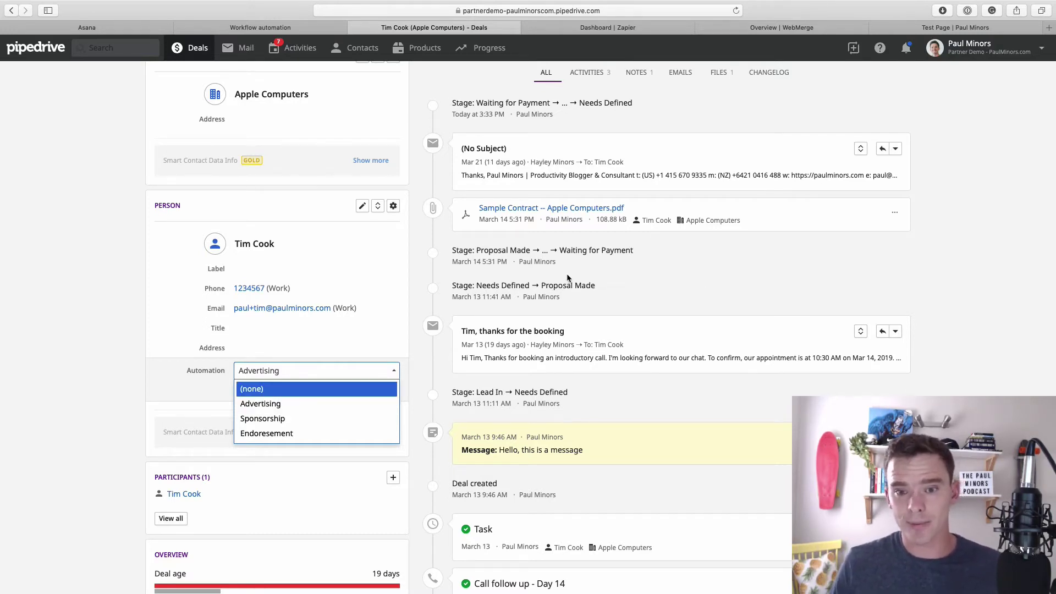
scroll(765, 119, up, 6)
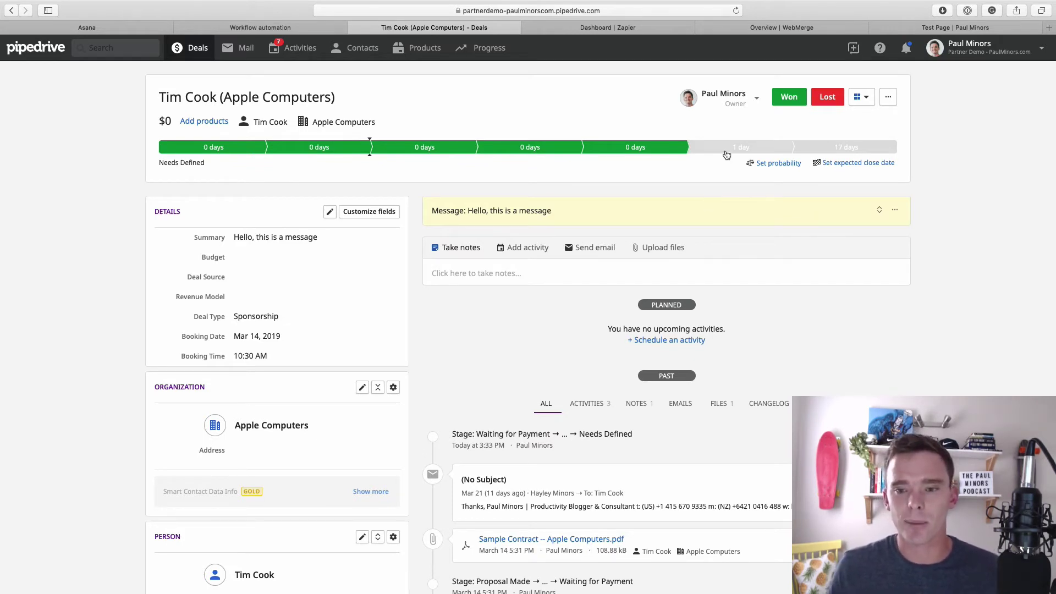
mouse_move(722, 153)
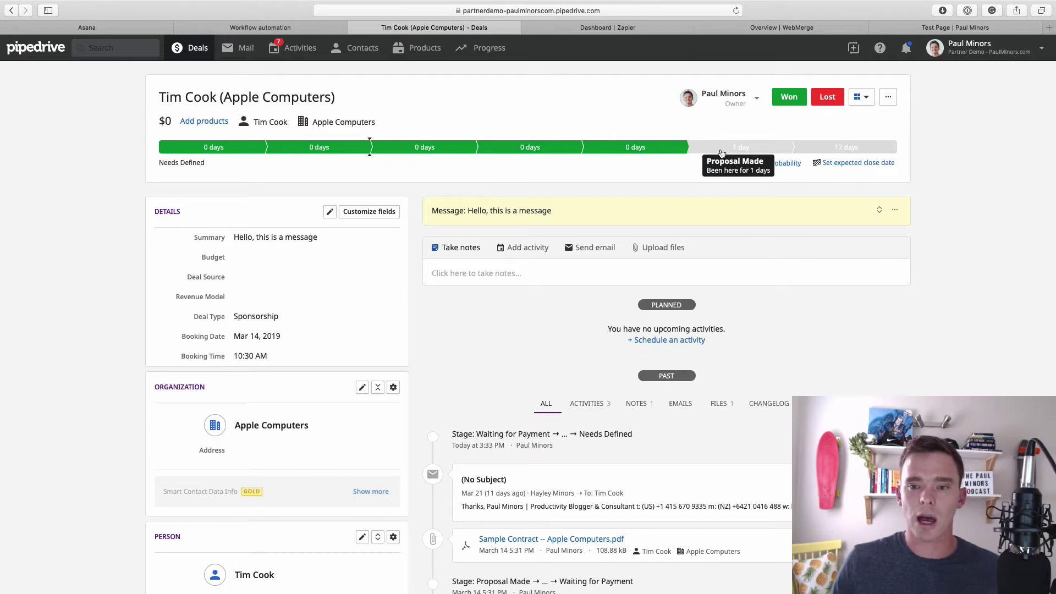
click(711, 148)
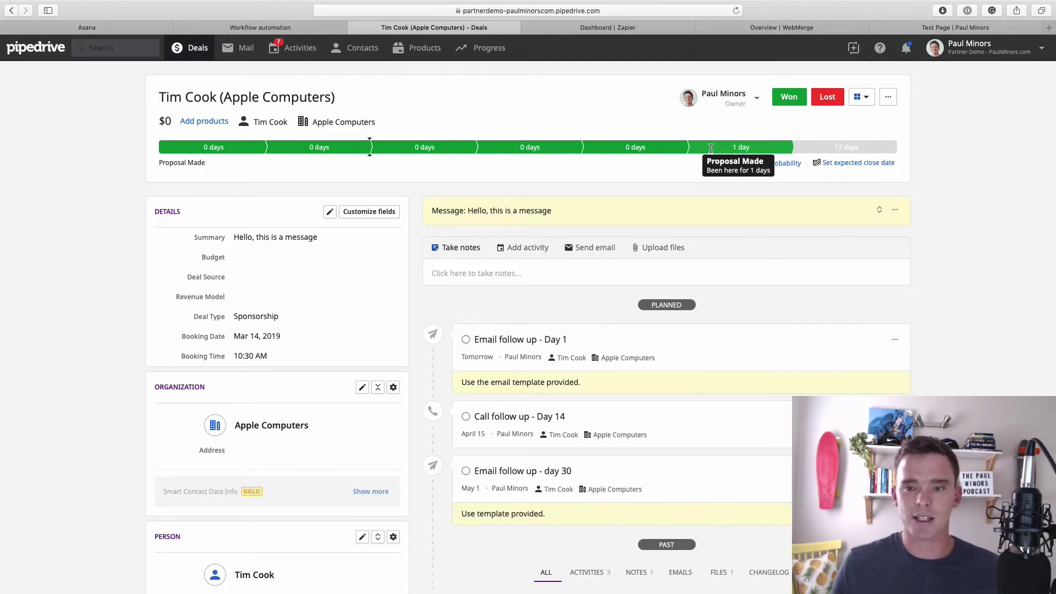
scroll(704, 253, down, 3)
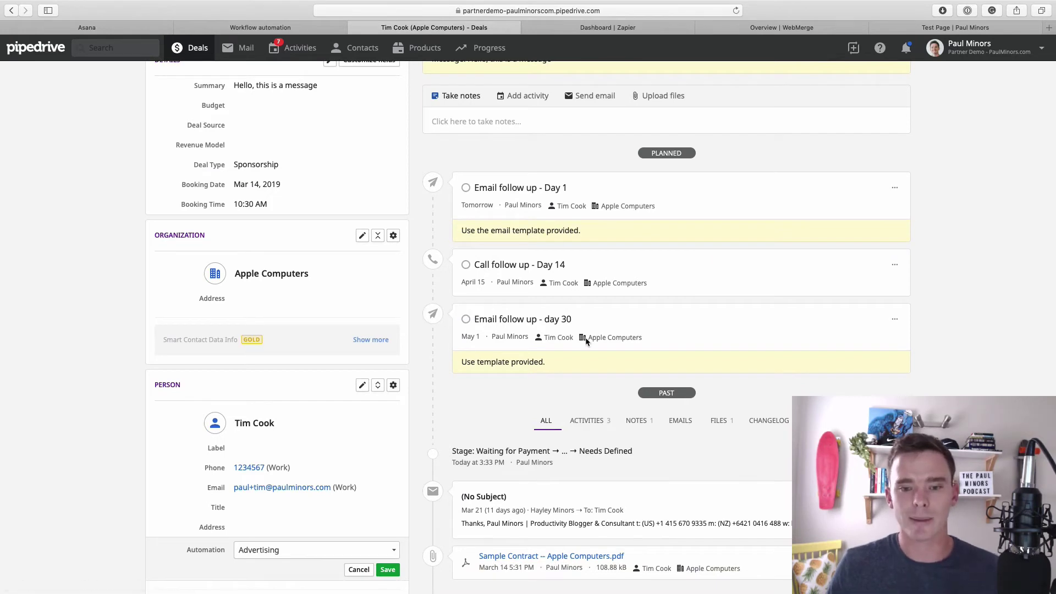
scroll(585, 340, up, 2)
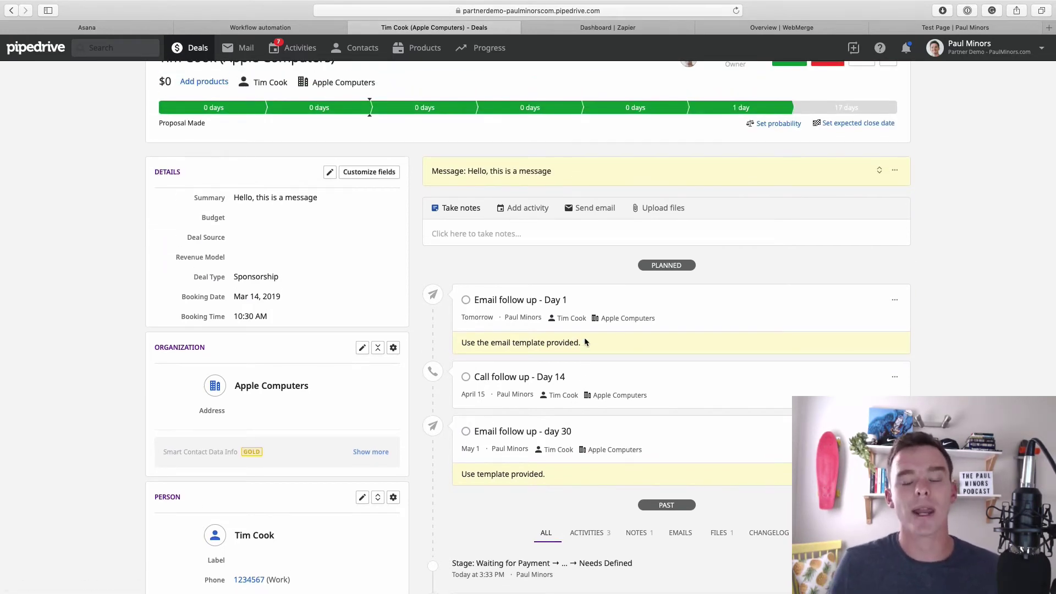
scroll(586, 342, down, 1)
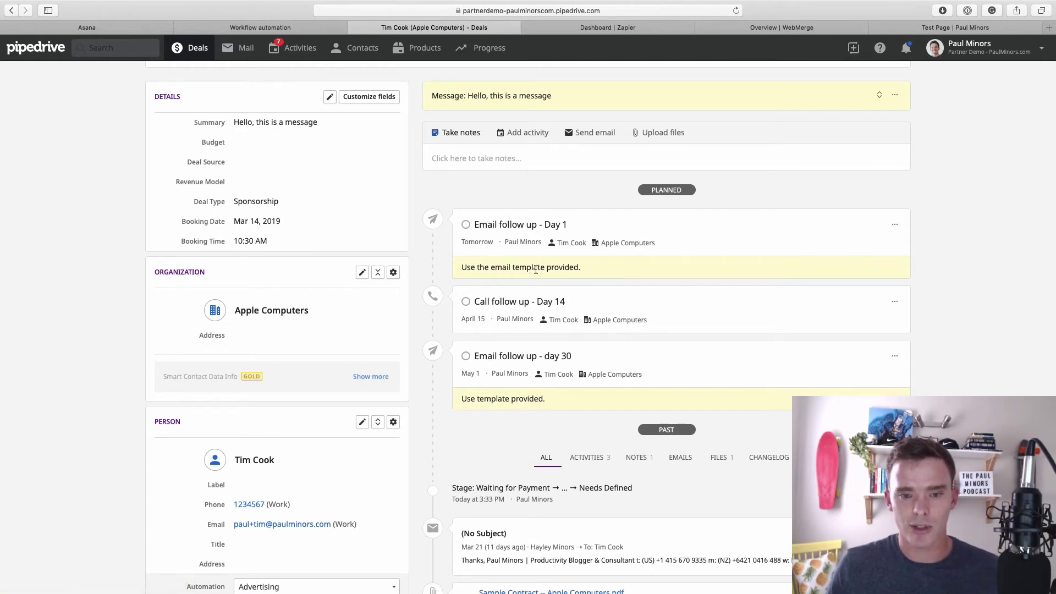
scroll(551, 389, down, 1)
scroll(551, 389, down, 1)
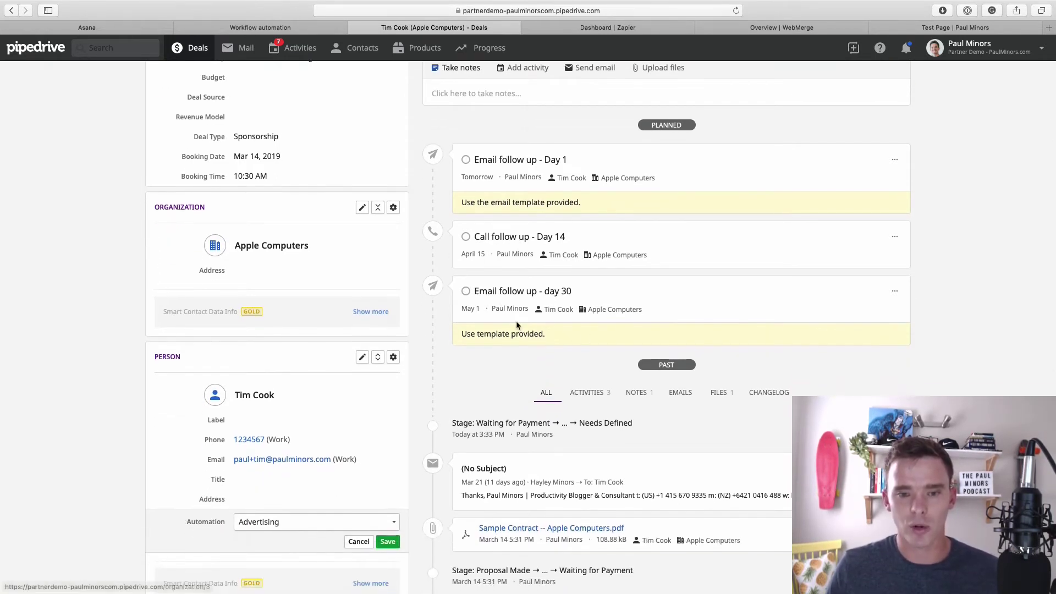
scroll(557, 491, down, 1)
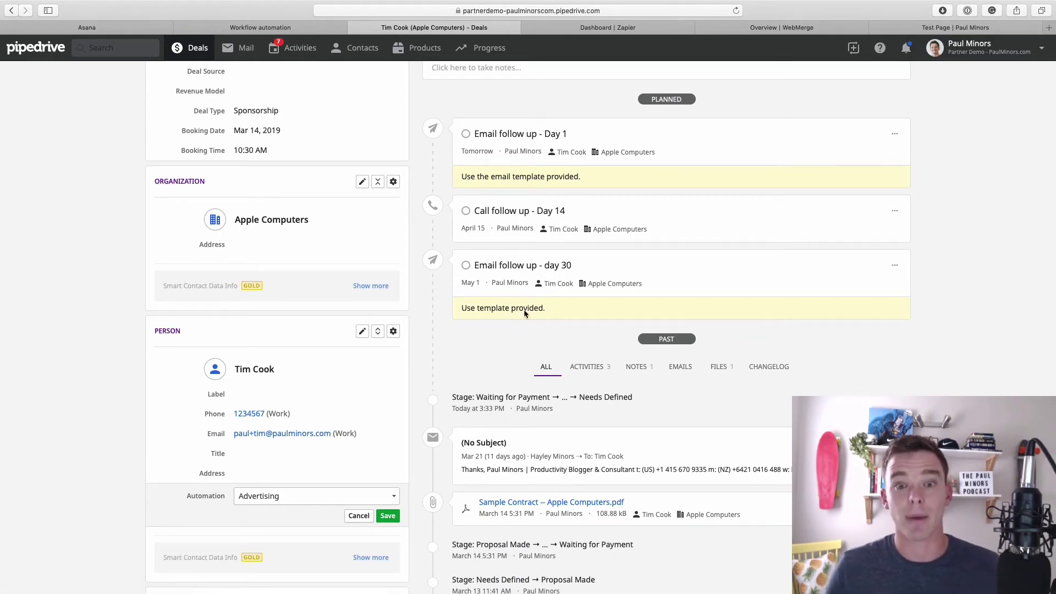
scroll(524, 313, up, 5)
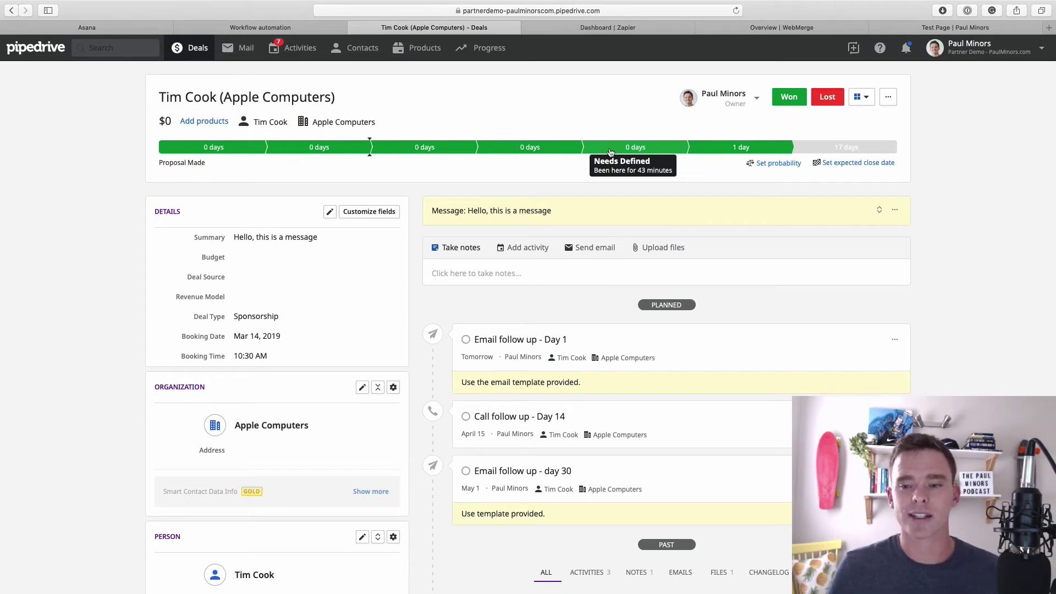
Move Apple Computers to Waiting for Payment and find the new contract PDF in its feed
click(806, 152)
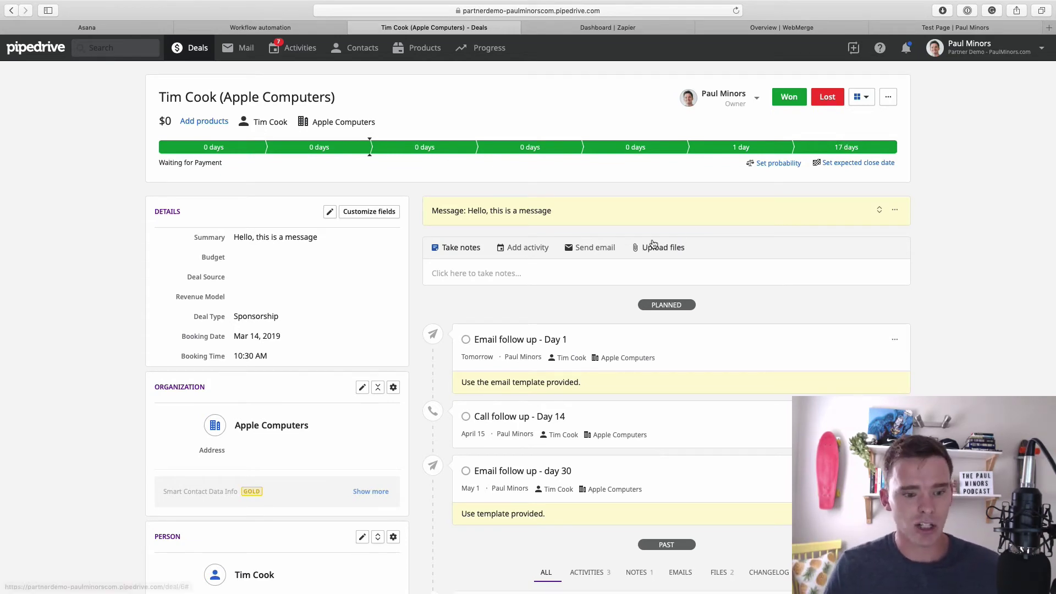
scroll(434, 386, down, 5)
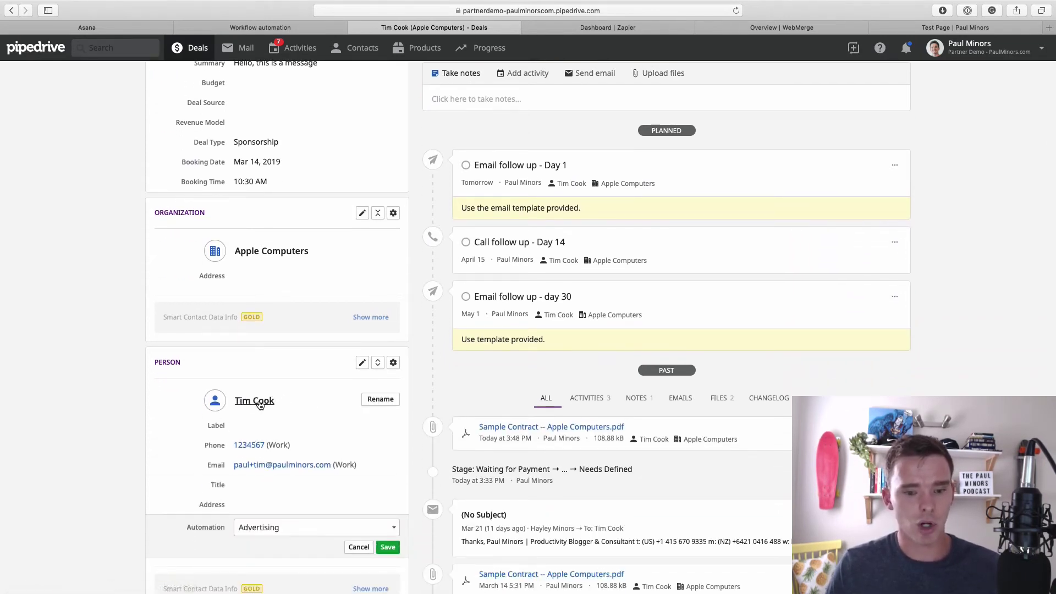
scroll(256, 434, up, 5)
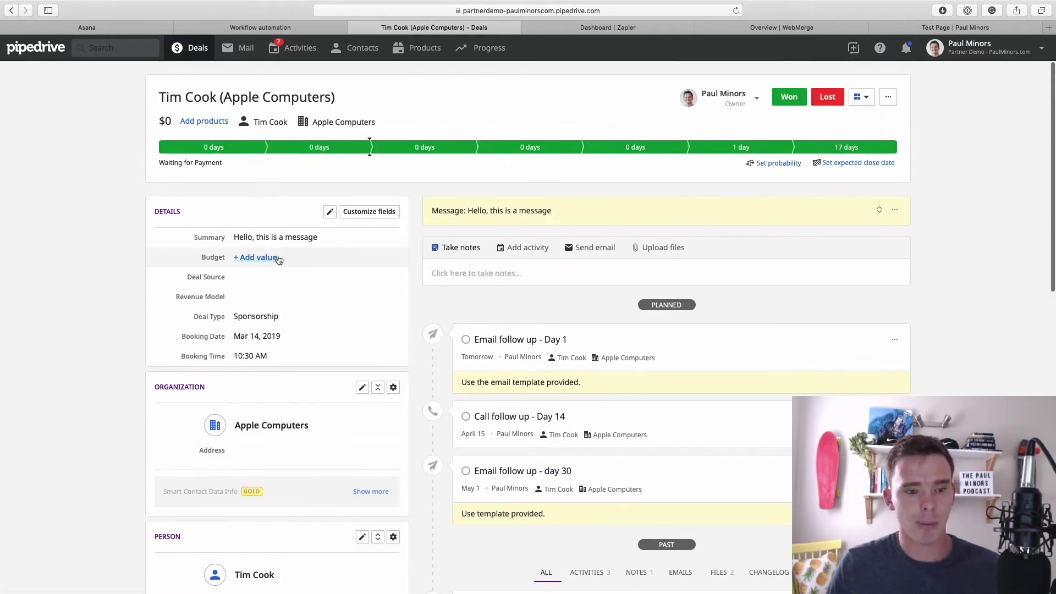
scroll(302, 358, down, 9)
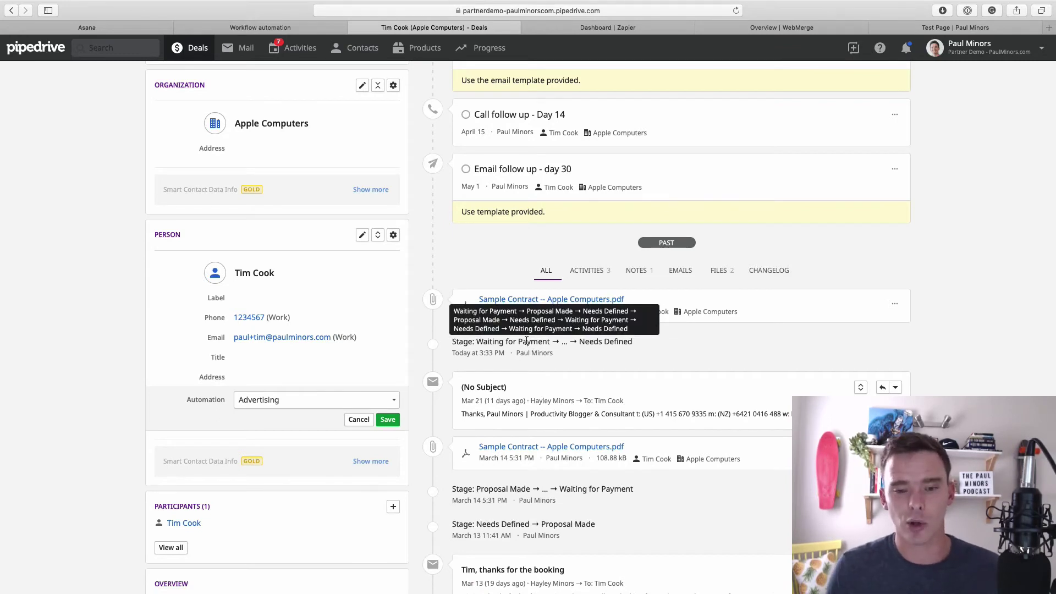
Open the contract PDF and check its 'Sponsorship' and 'Apple Computers' title against the deal
click(565, 300)
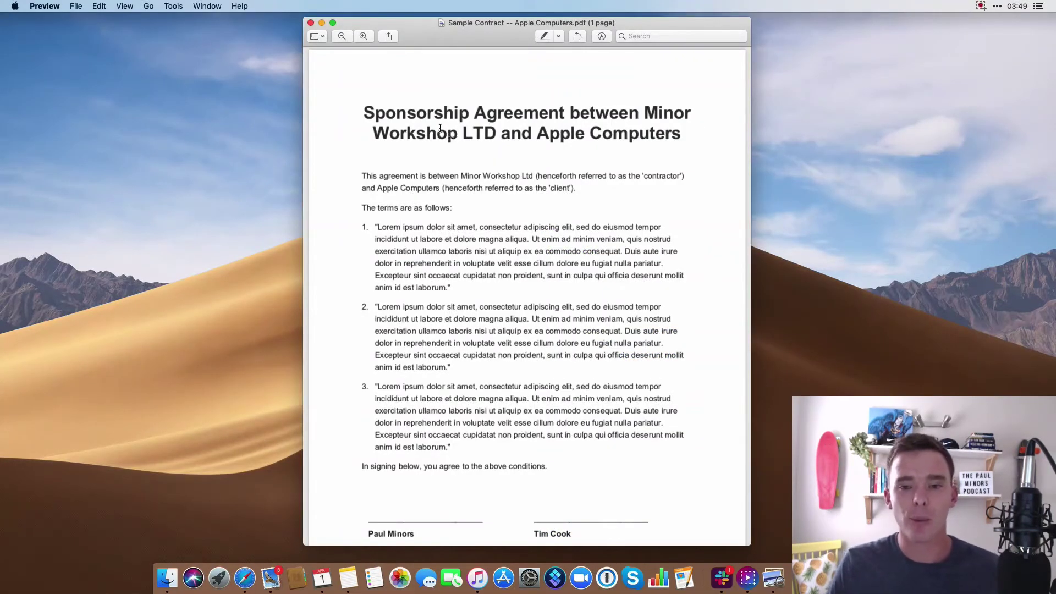
drag(365, 112, 465, 111)
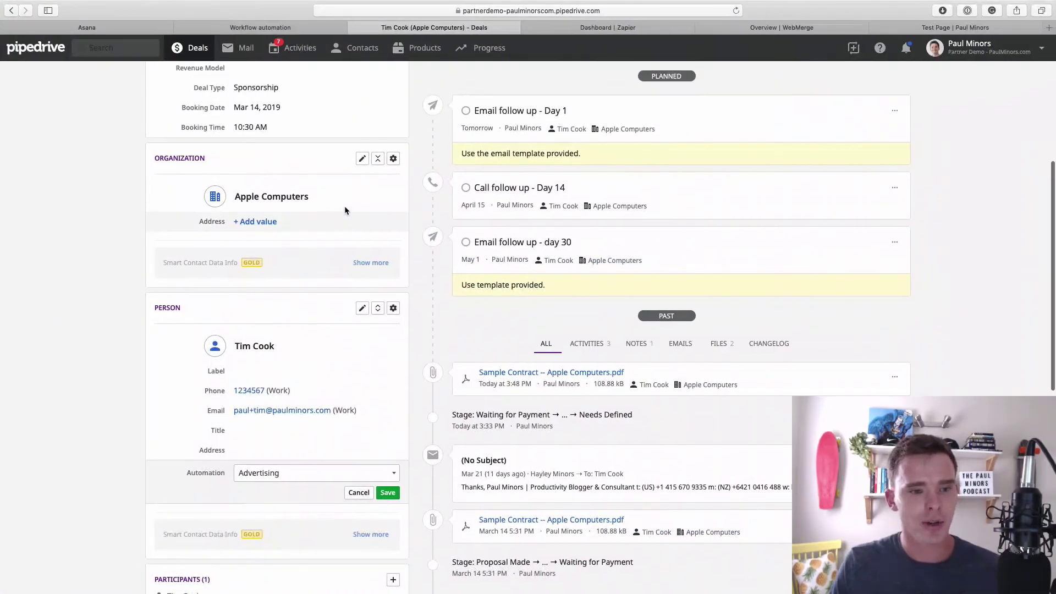
scroll(342, 209, up, 5)
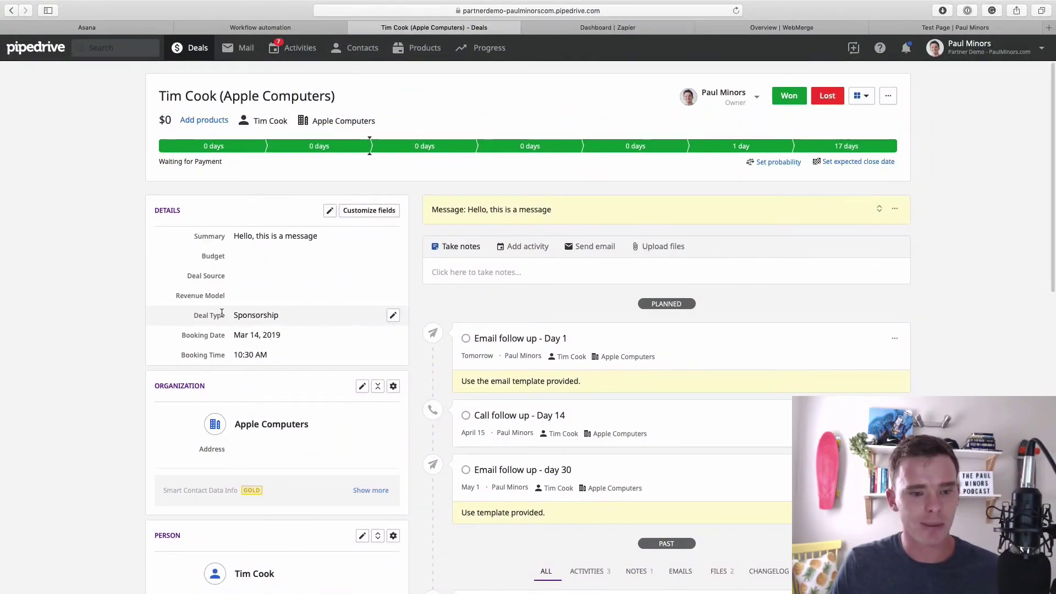
key(ctrl+Left)
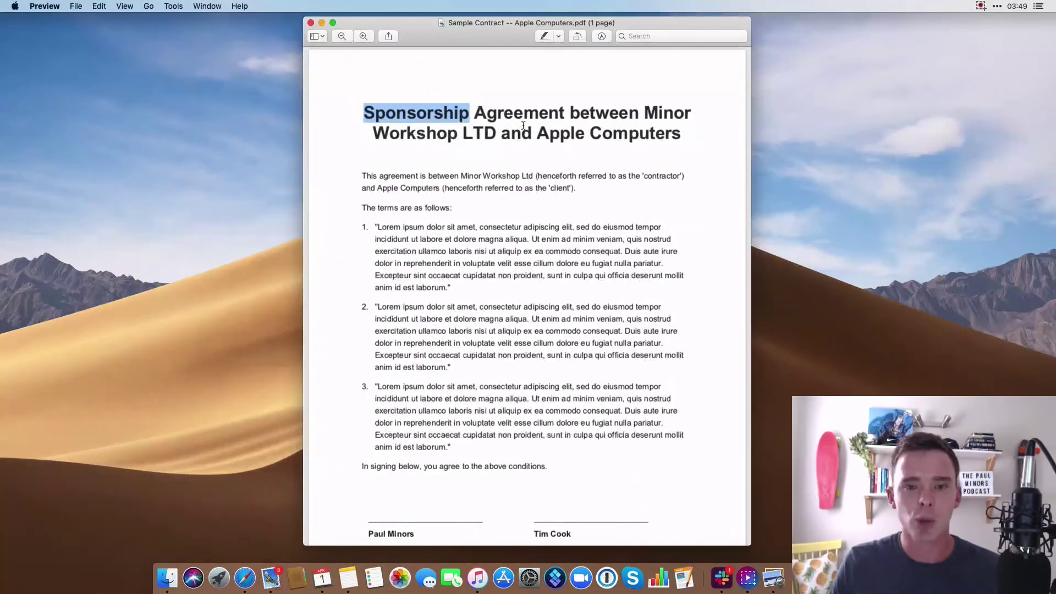
drag(537, 133, 680, 134)
scroll(507, 158, down, 1)
key(ctrl+Right)
scroll(495, 182, down, 2)
key(ctrl+Left)
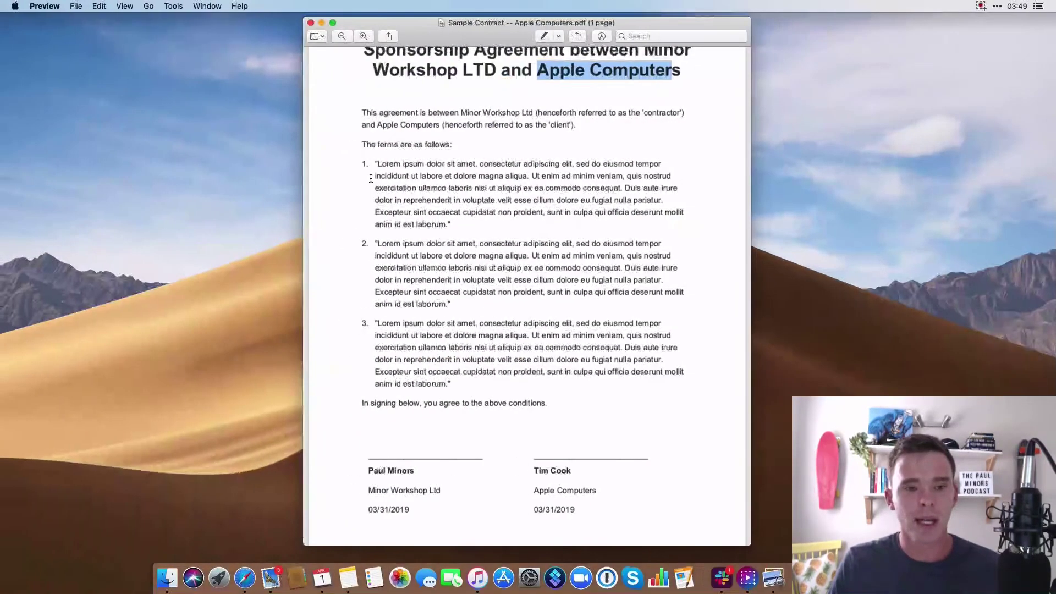
scroll(536, 162, up, 2)
click(455, 190)
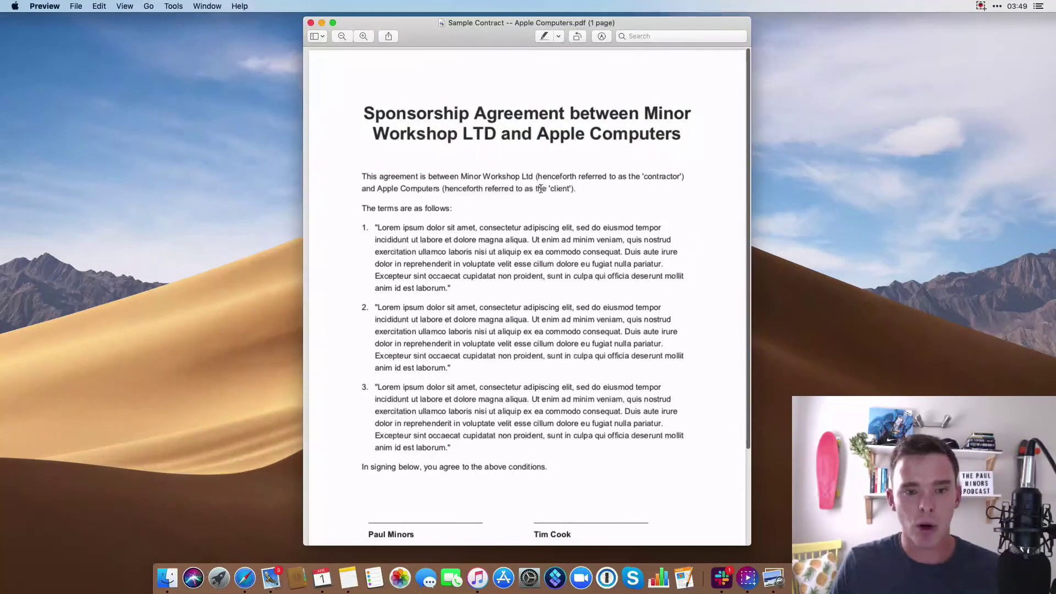
Compare the client name in the contract's opening paragraph with the deal, then return to it
drag(377, 188, 448, 189)
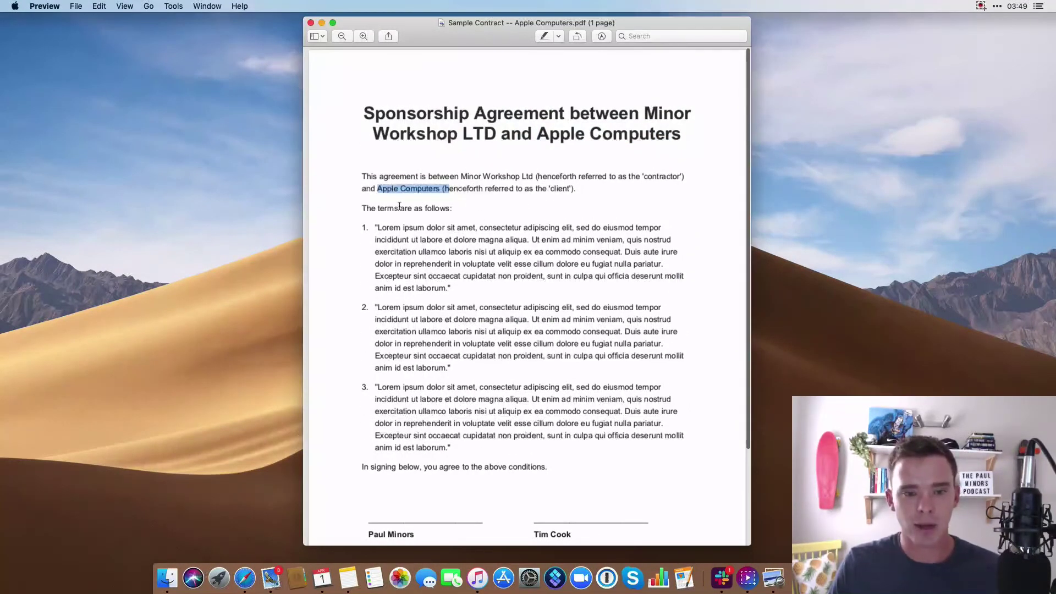
scroll(411, 219, down, 5)
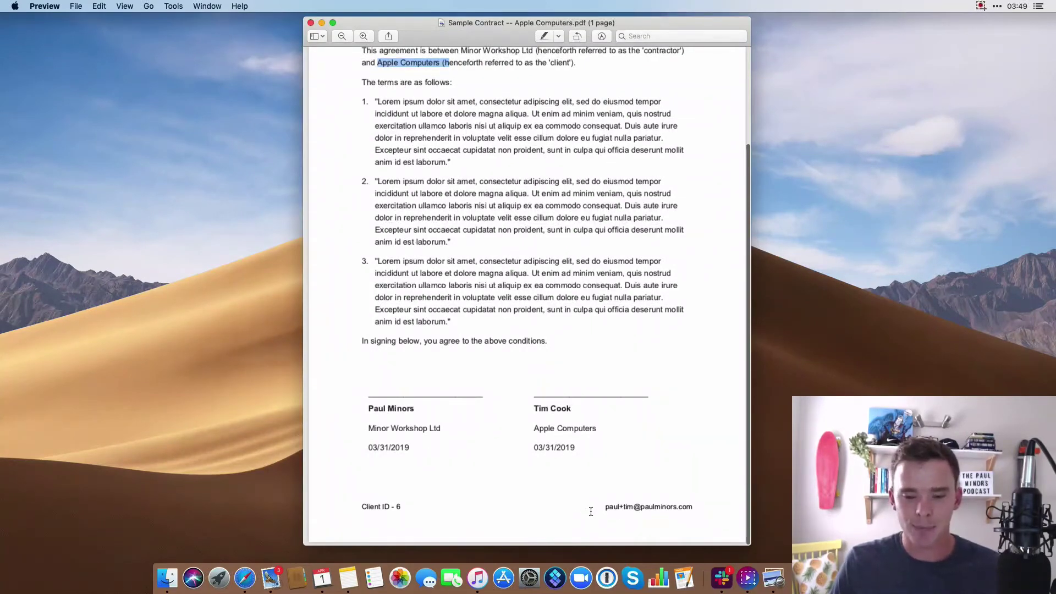
key(ctrl+Right)
scroll(300, 493, down, 3)
key(ctrl+Left)
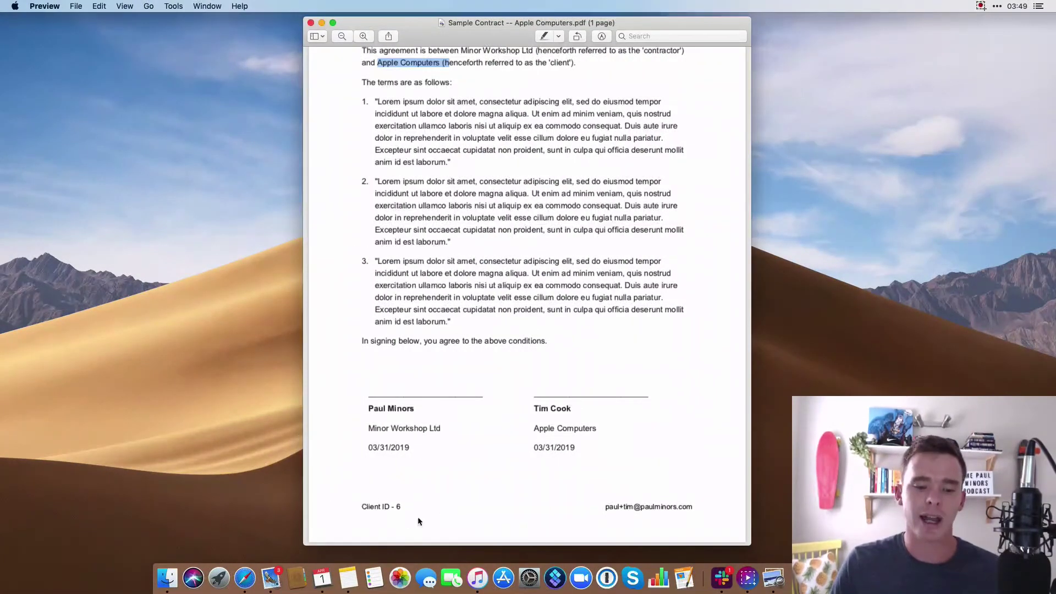
key(ctrl+Right)
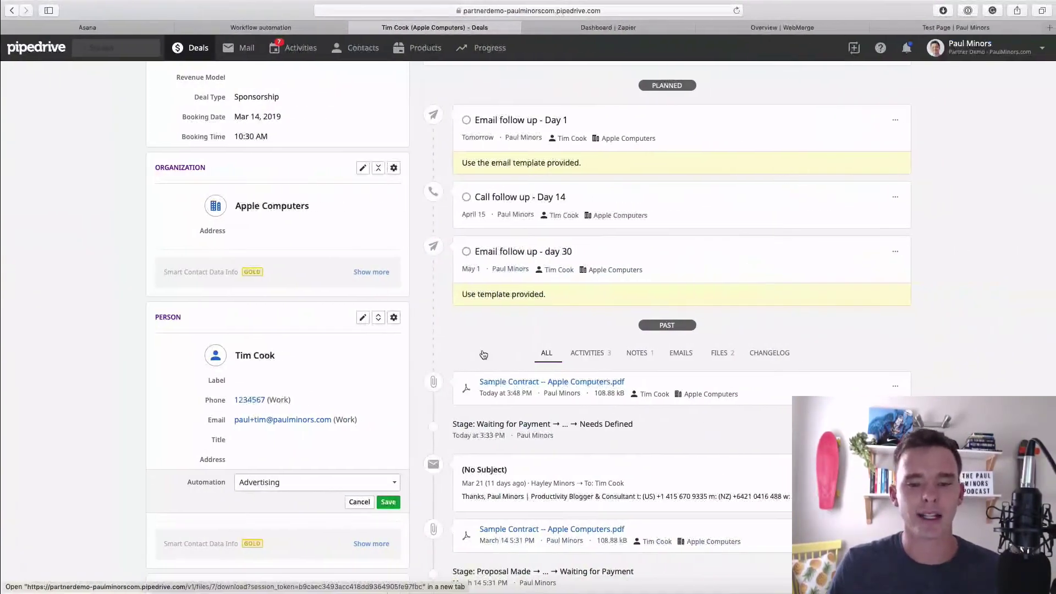
scroll(488, 339, up, 4)
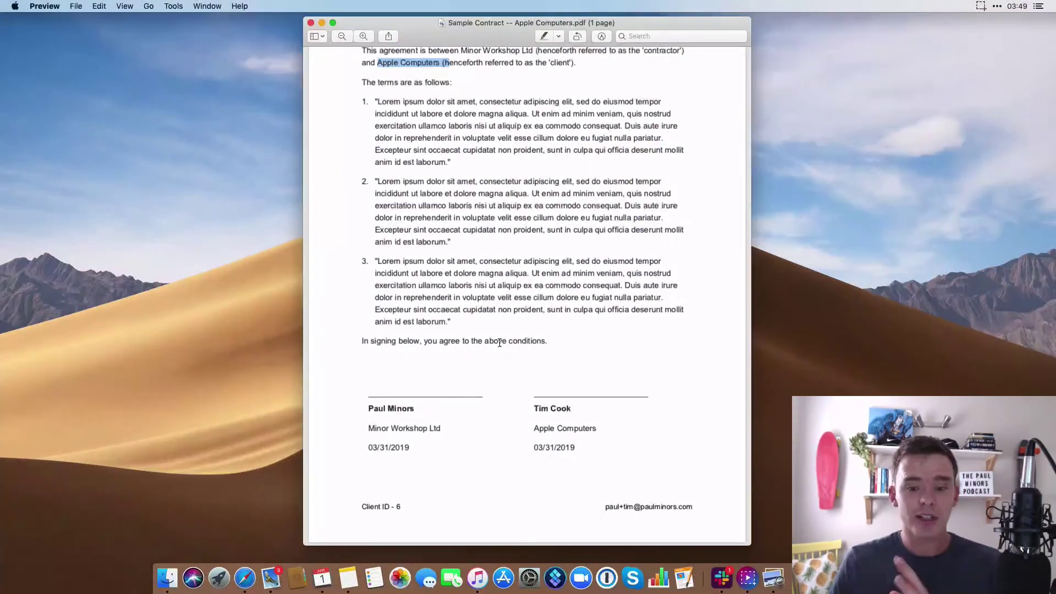
scroll(499, 342, up, 5)
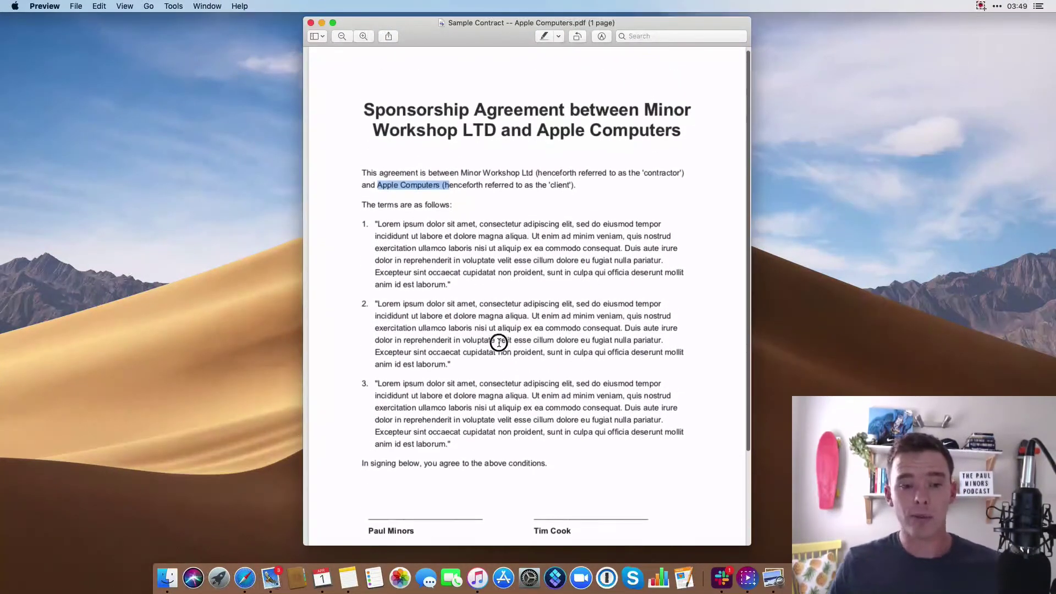
click(499, 342)
scroll(499, 342, down, 3)
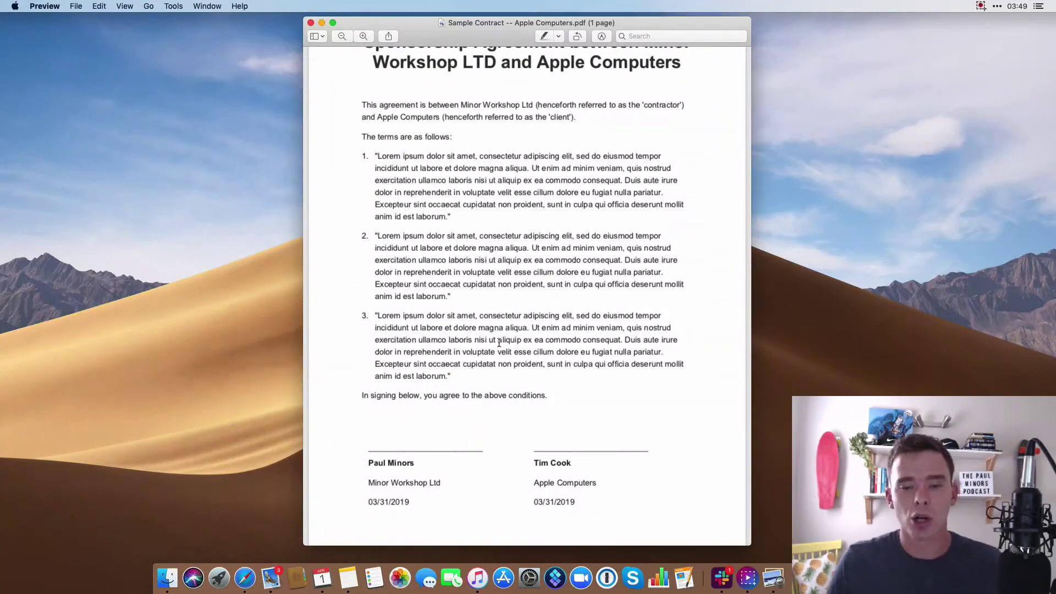
key(ctrl+Right)
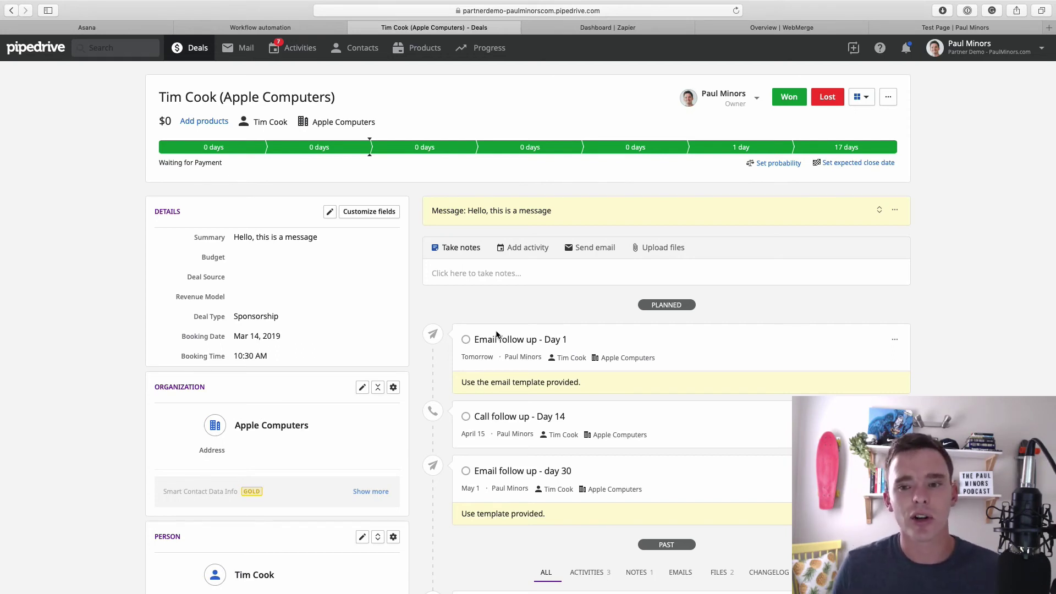
Mark the Apple Computers deal as Won and go to the Zapier Demo dashboard
click(789, 97)
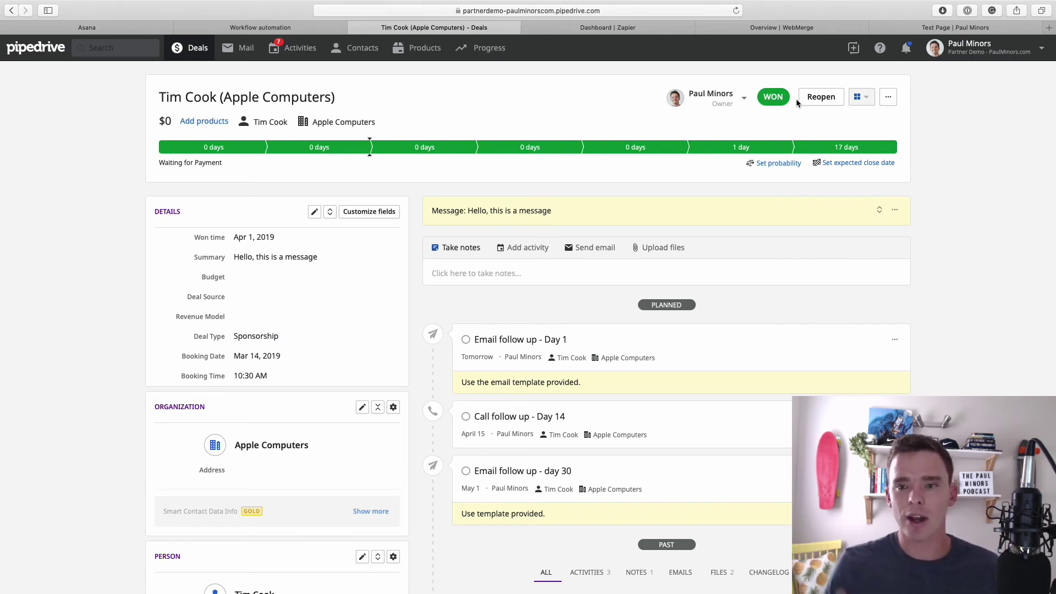
click(668, 28)
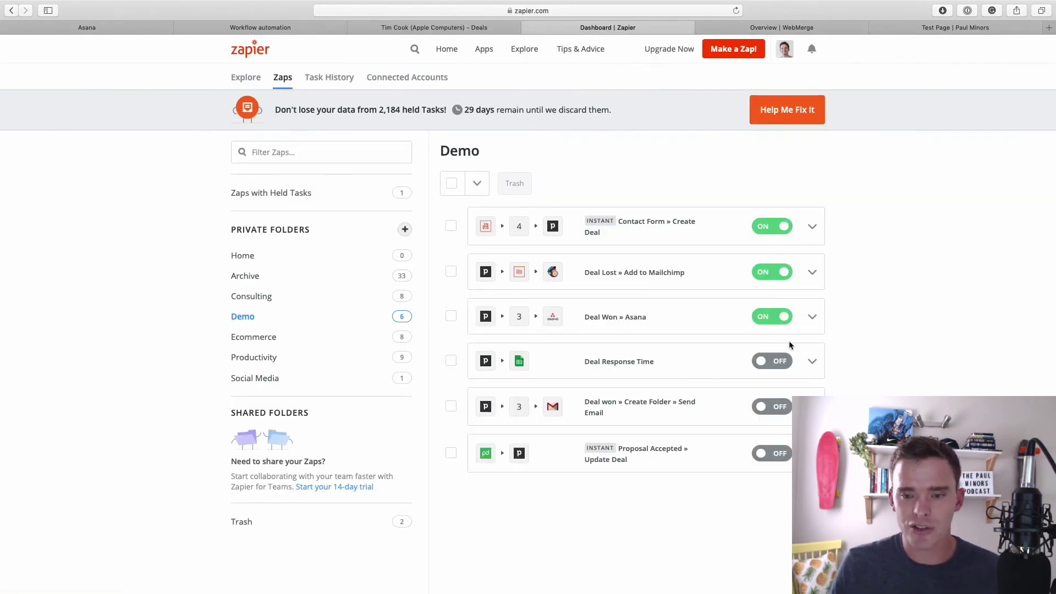
Run the Deal Won » Asana zap manually, then check Asana's My Tasks
click(811, 317)
click(780, 340)
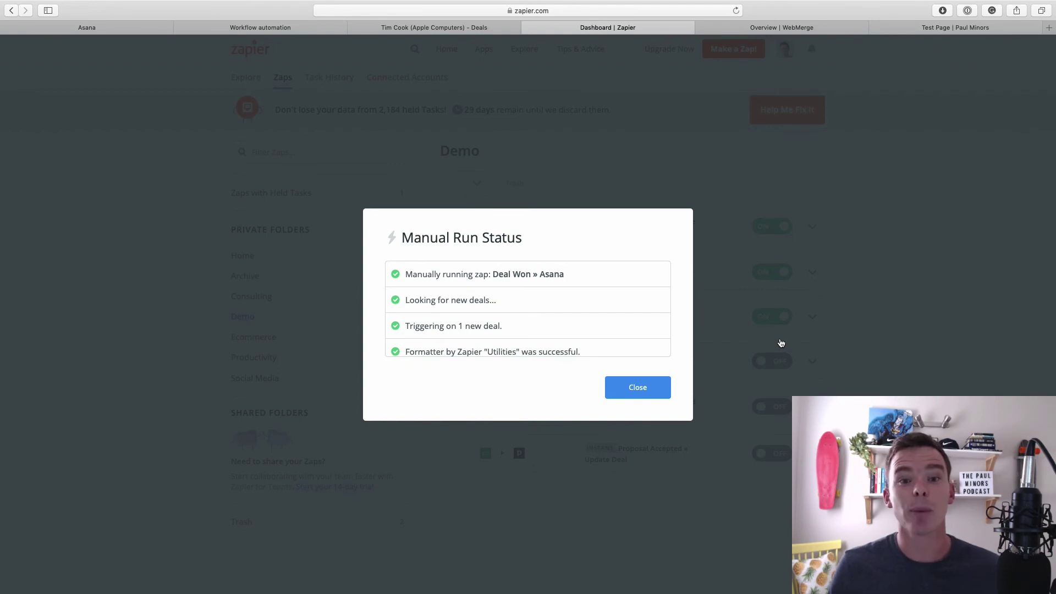
click(149, 28)
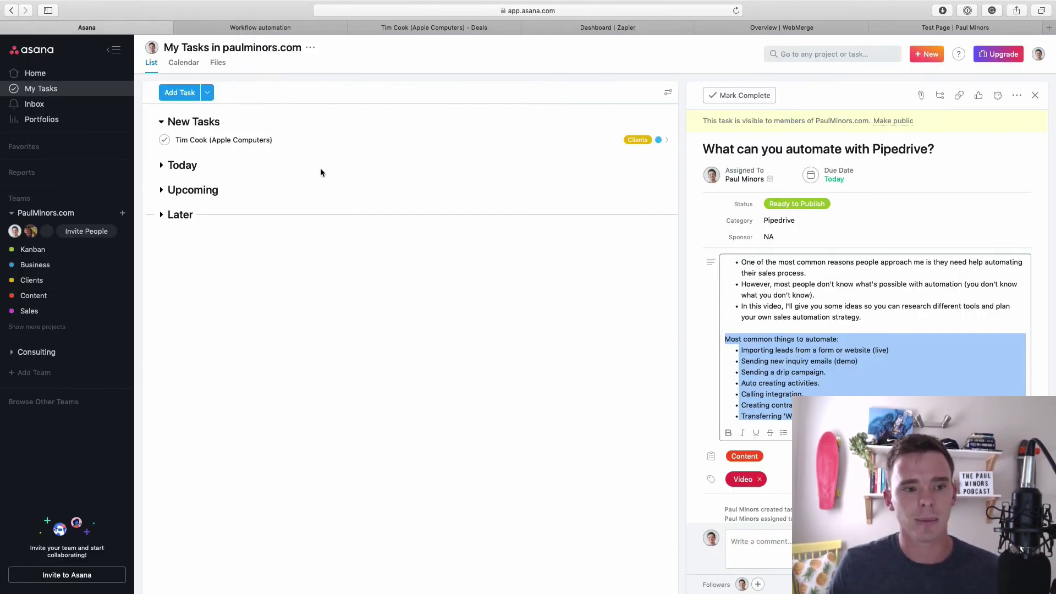
Open the new Apple Computers task to review its description, Sponsorship deal type and Clients tag
click(293, 144)
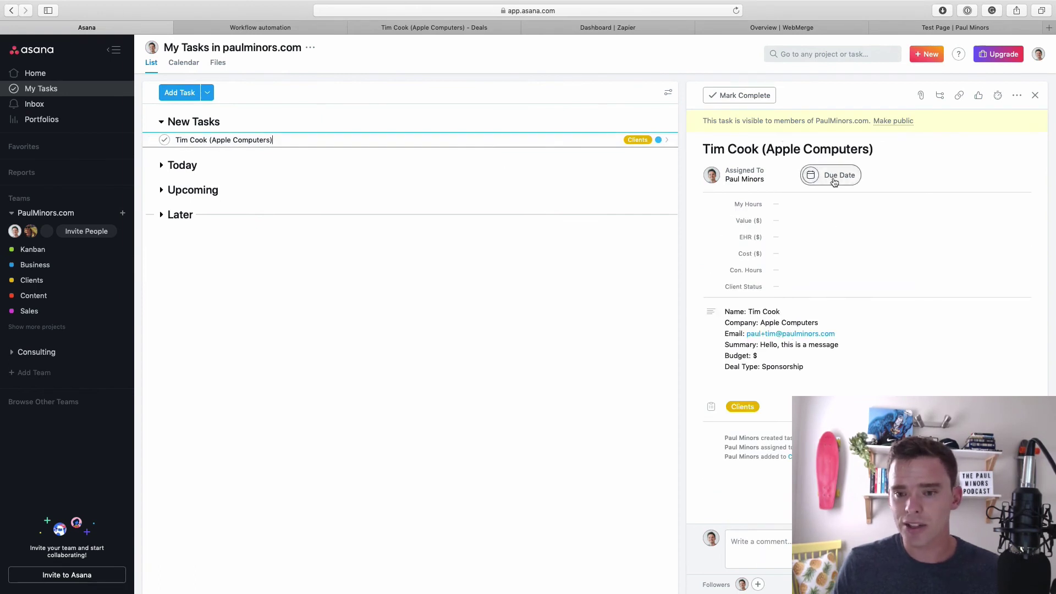